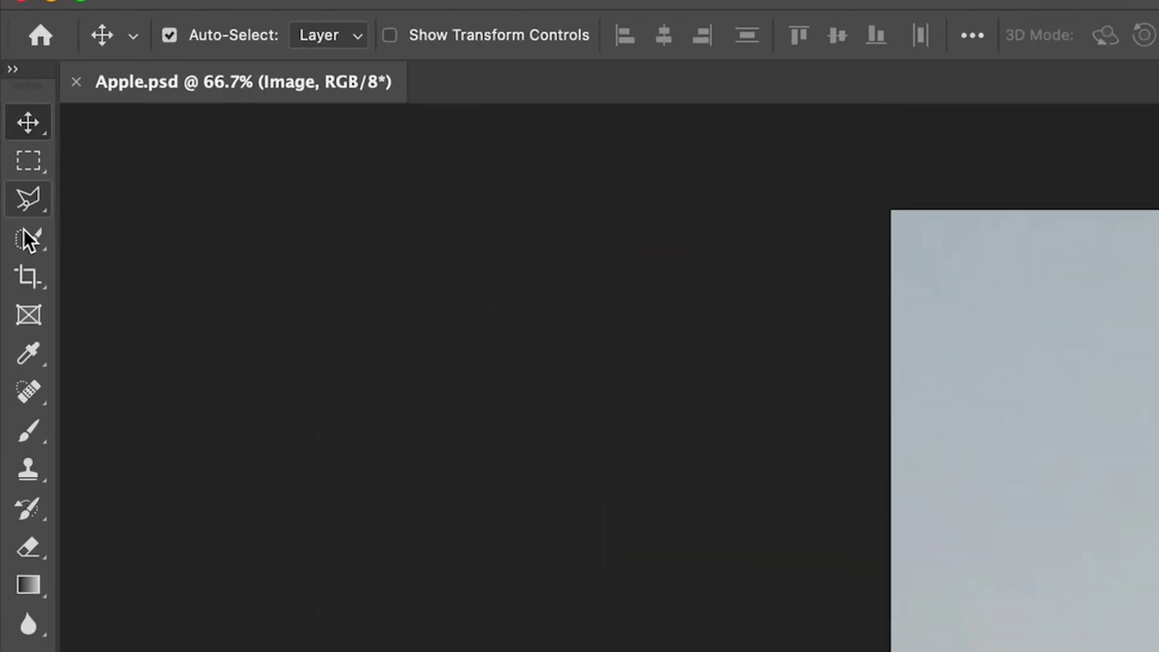
- Browse the selection tool variants and switch to the Object Selection Tool
left_click_drag(9, 110, 45, 117)
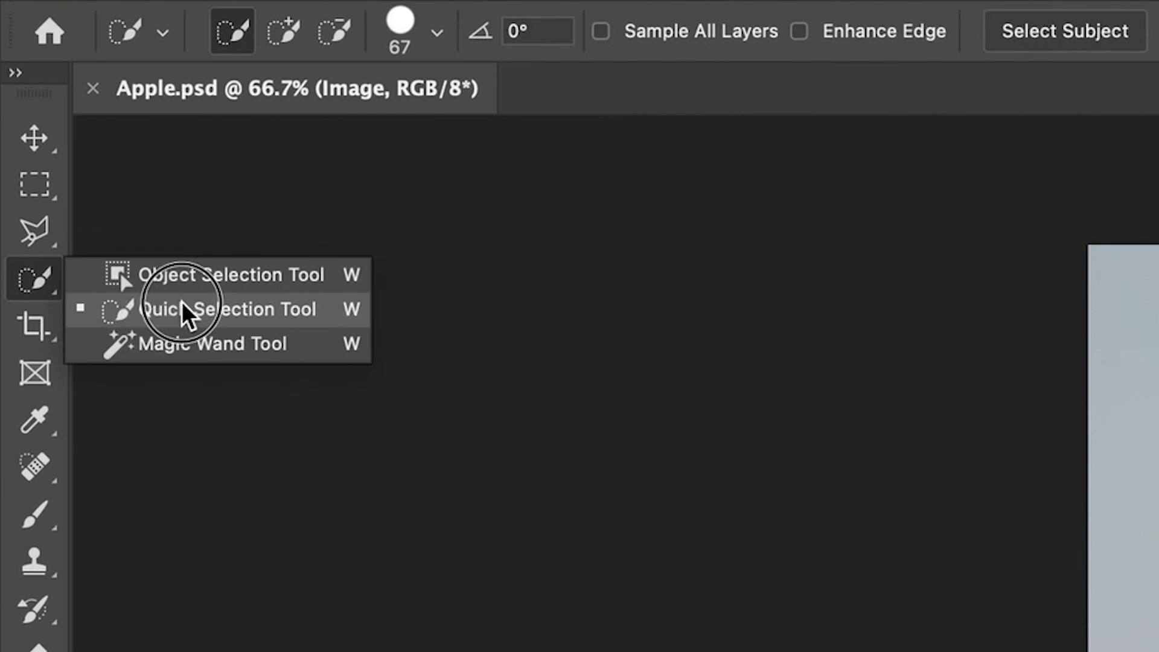
left_click(181, 311)
mouse_move(36, 384)
left_mouse_down()
mouse_move(115, 269)
mouse_move(162, 274)
left_mouse_up()
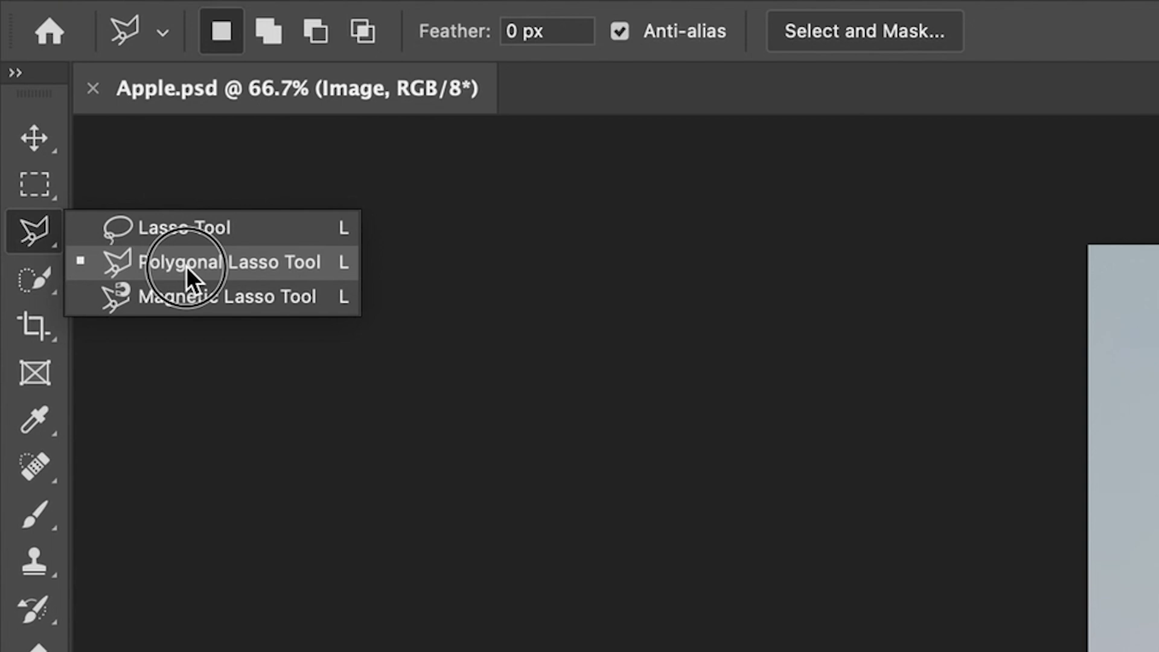
left_click_drag(186, 266, 186, 266)
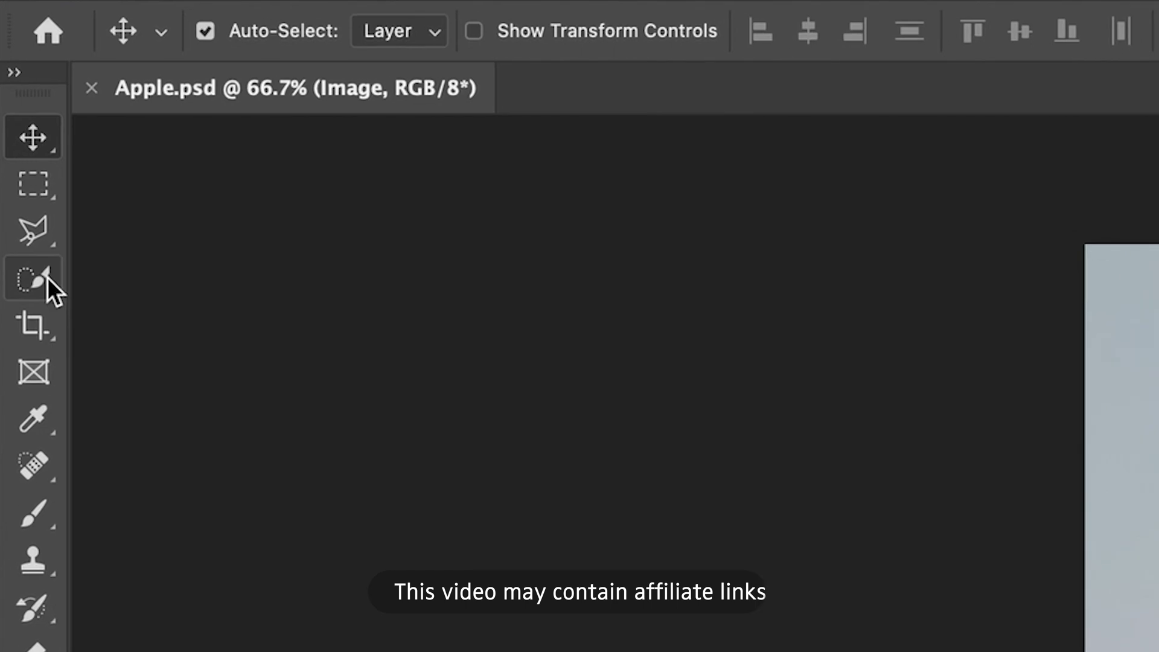
left_click(46, 278)
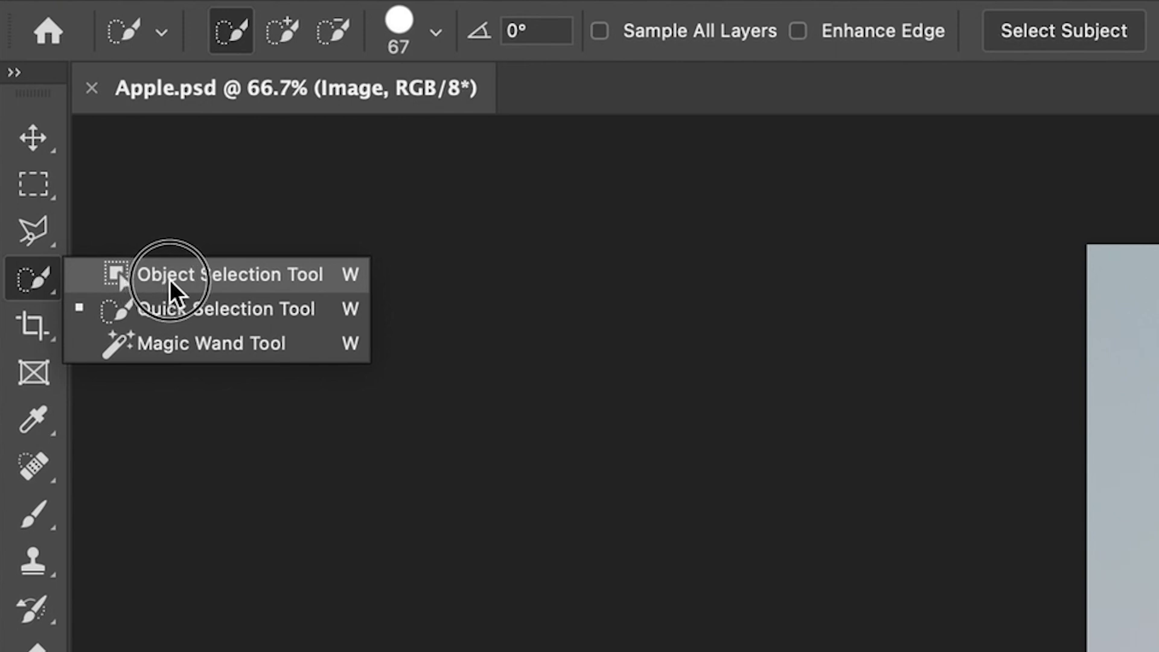
left_click(279, 279)
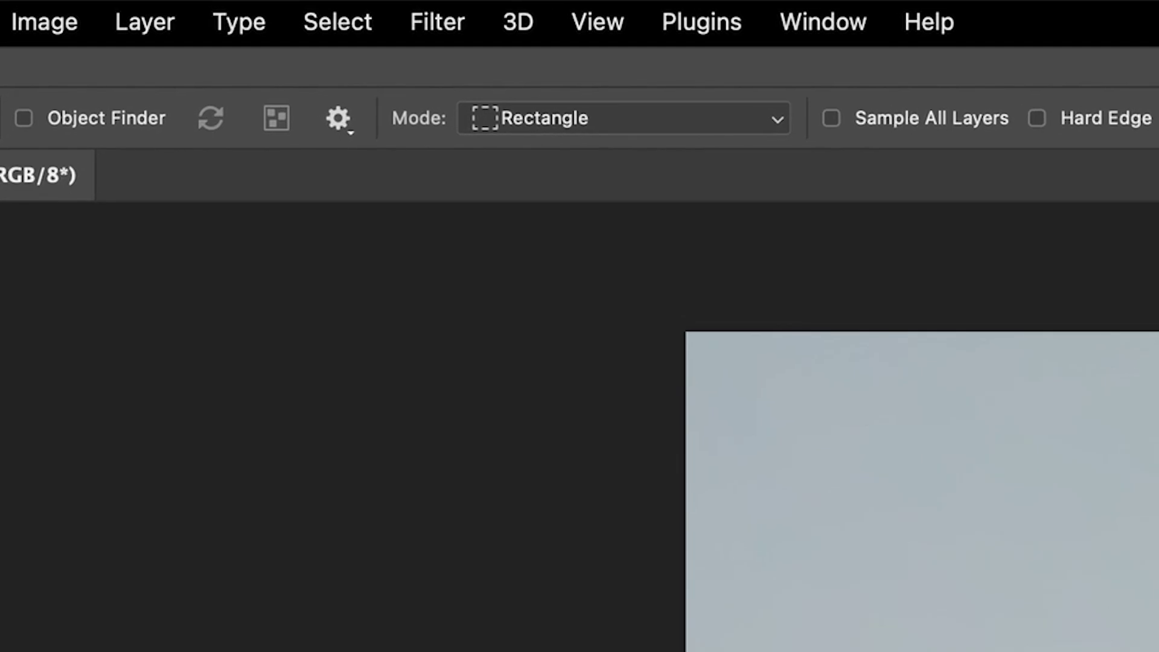
- Keep Rectangle mode and drag a box around the apple to select it with its stem
left_click(637, 126)
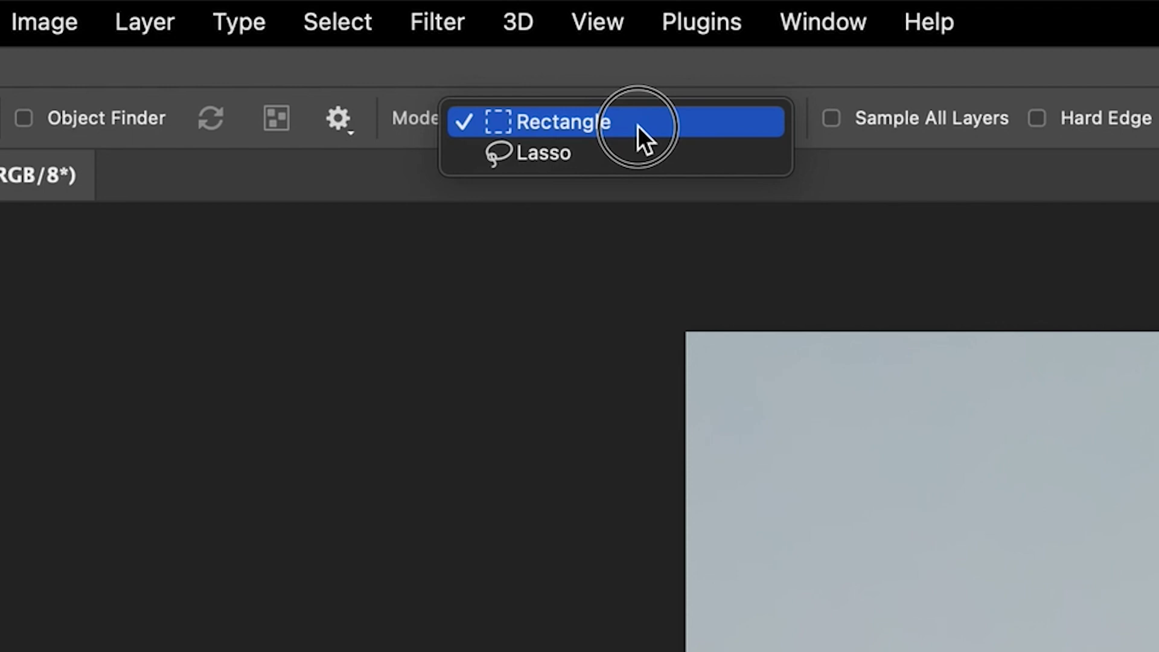
left_click(571, 129)
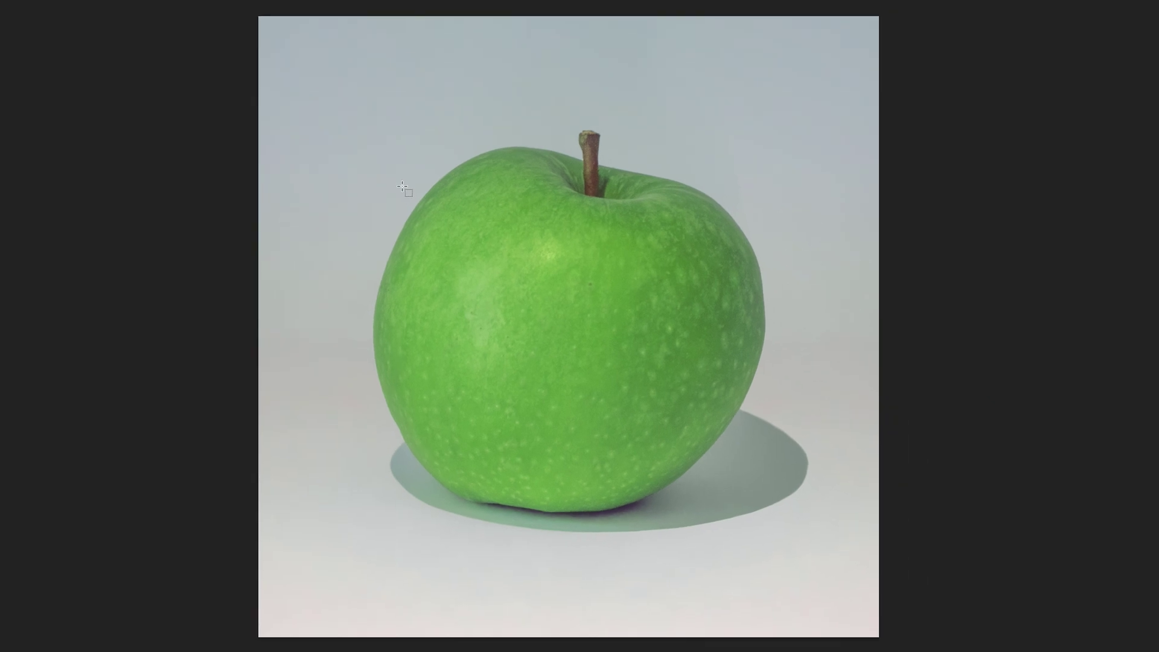
left_click_drag(331, 98, 822, 578)
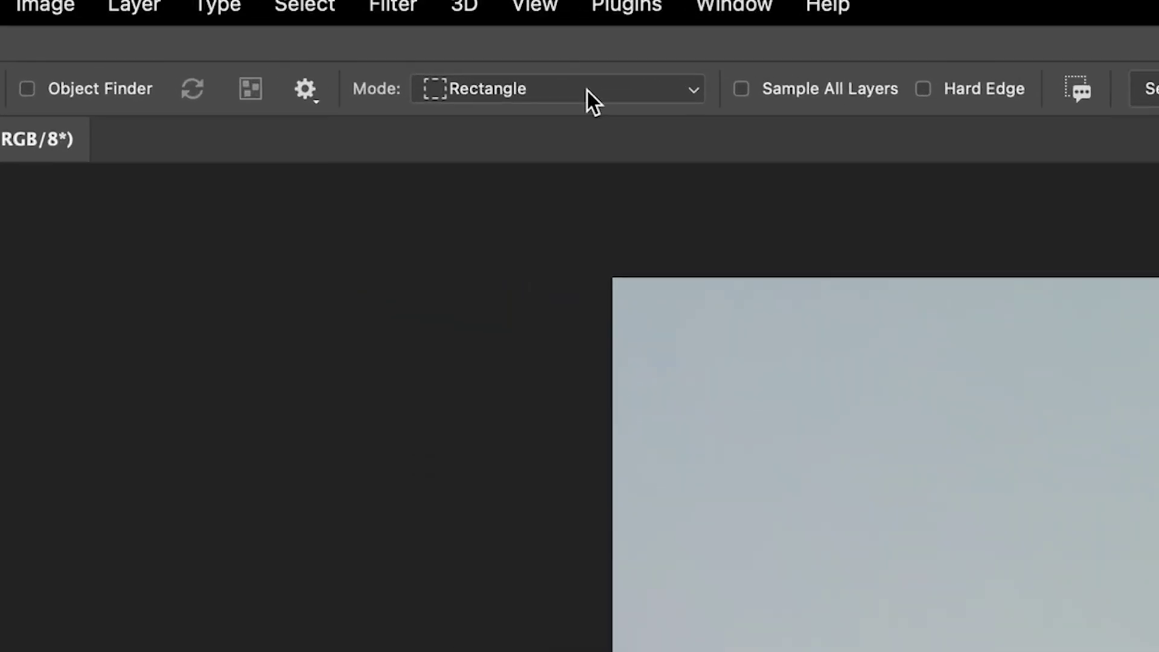
- Switch object selection to Lasso mode and loop around the apple and its shadow
left_click(395, 7)
left_click(397, 34)
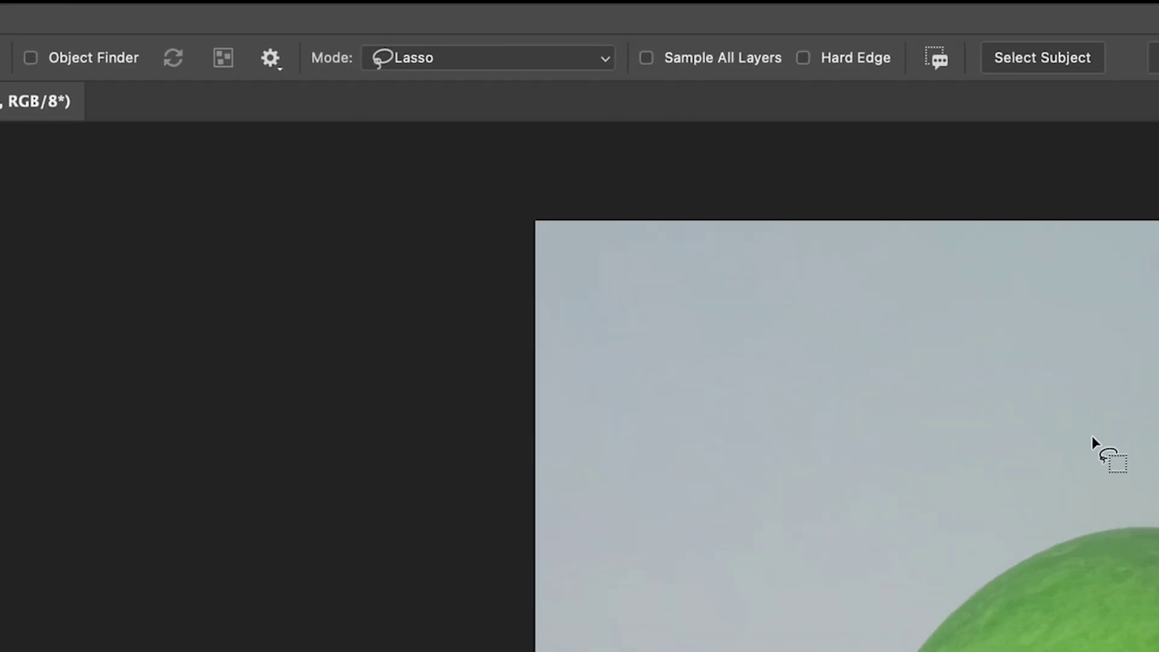
mouse_move(1158, 604)
left_mouse_down()
mouse_move(1158, 651)
mouse_move(958, 651)
left_mouse_up()
mouse_move(346, 435)
left_mouse_down()
mouse_move(452, 565)
mouse_move(551, 581)
mouse_move(701, 551)
mouse_move(766, 523)
mouse_move(810, 460)
mouse_move(816, 353)
mouse_move(800, 265)
mouse_move(744, 166)
mouse_move(669, 111)
mouse_move(549, 96)
left_mouse_up()
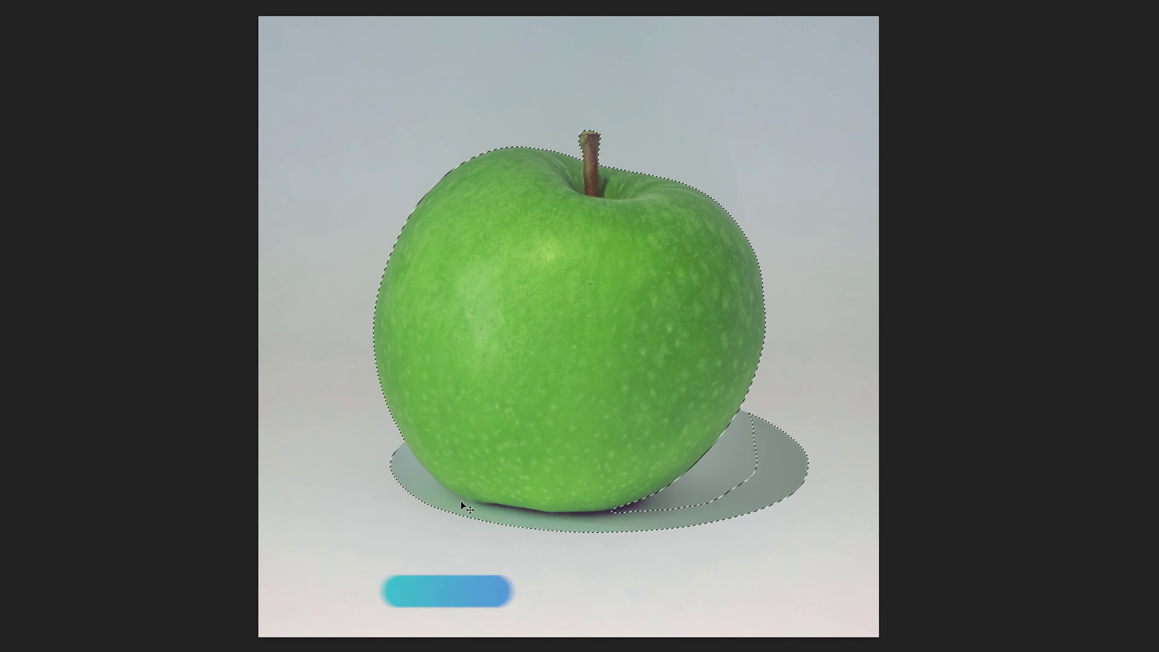
- Undo the apple-and-shadow selection and set the mode back to Rectangle
key("super+z")
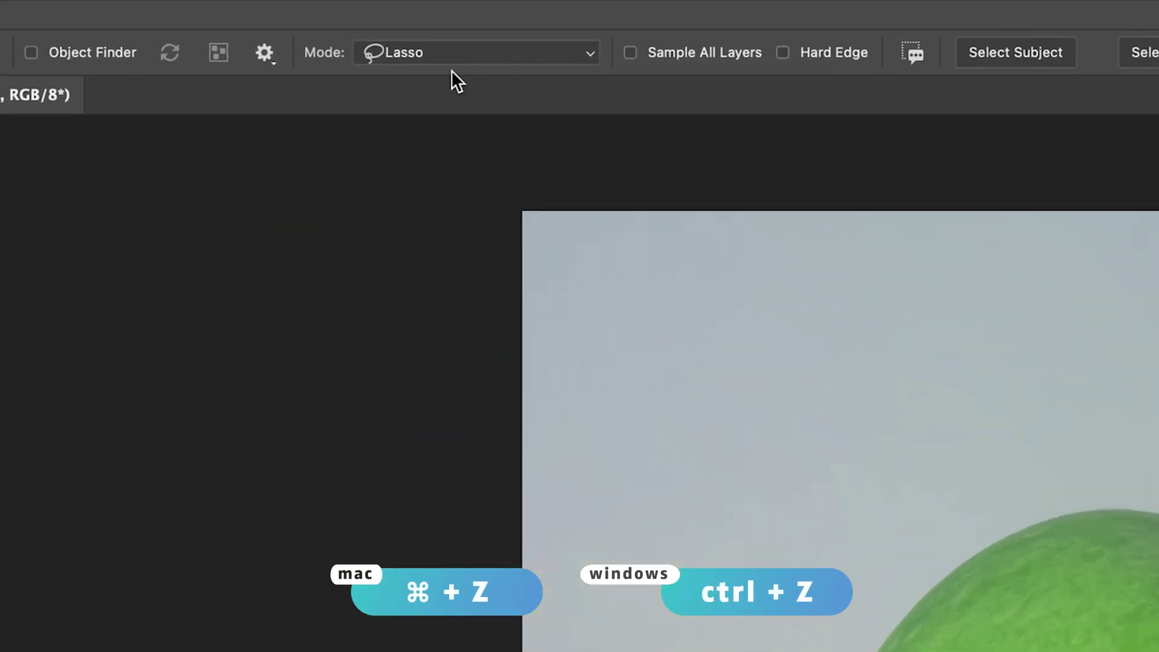
left_click(452, 59)
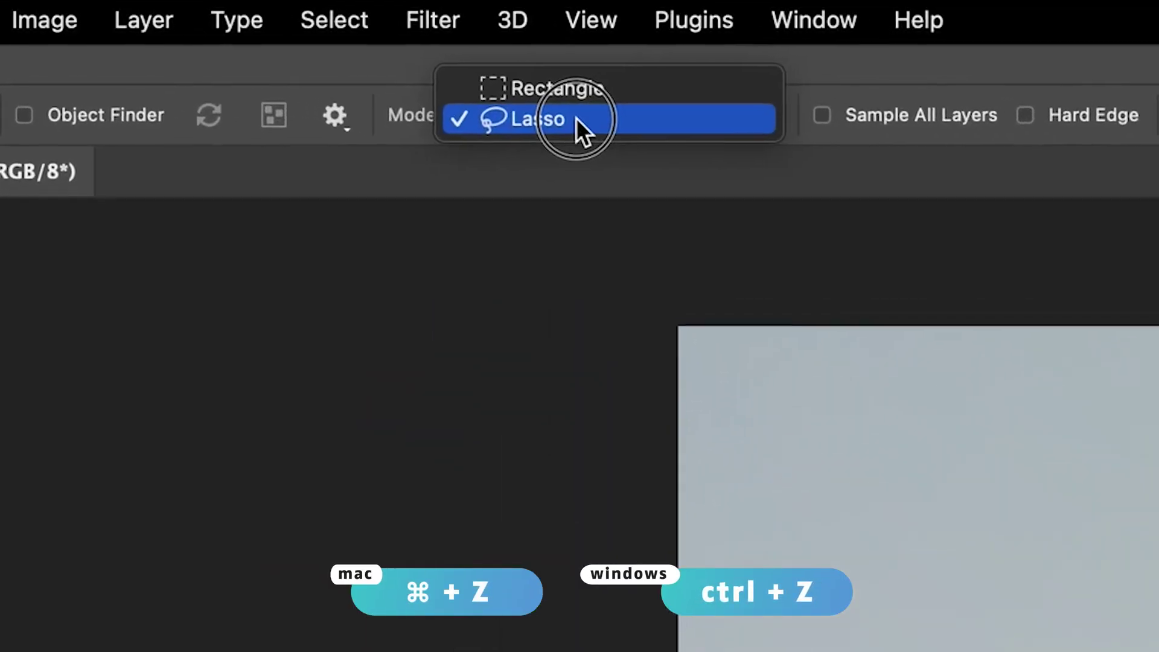
left_click(450, 39)
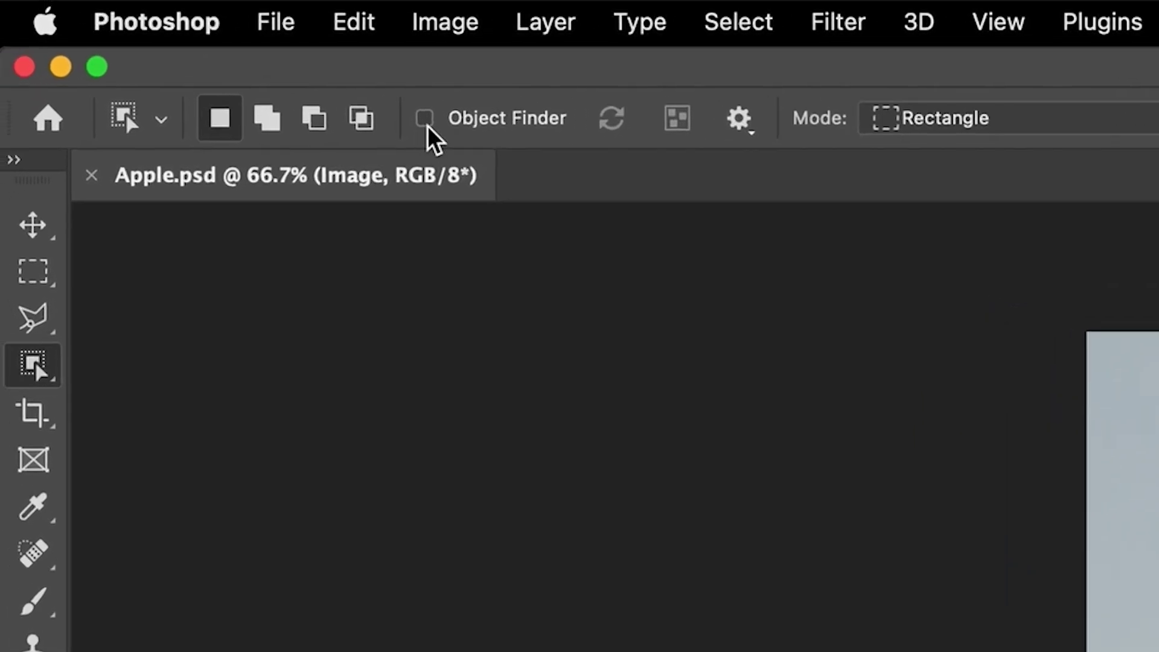
- Enable Object Finder and refresh the detected objects in the photo
left_click(426, 119)
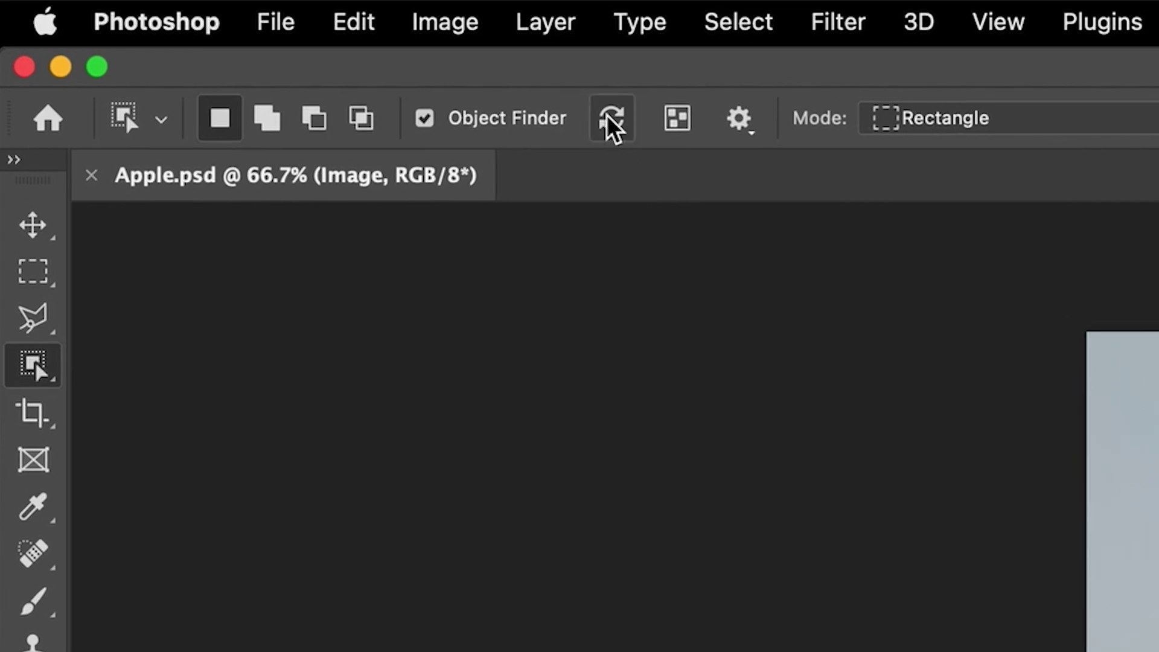
left_click(609, 118)
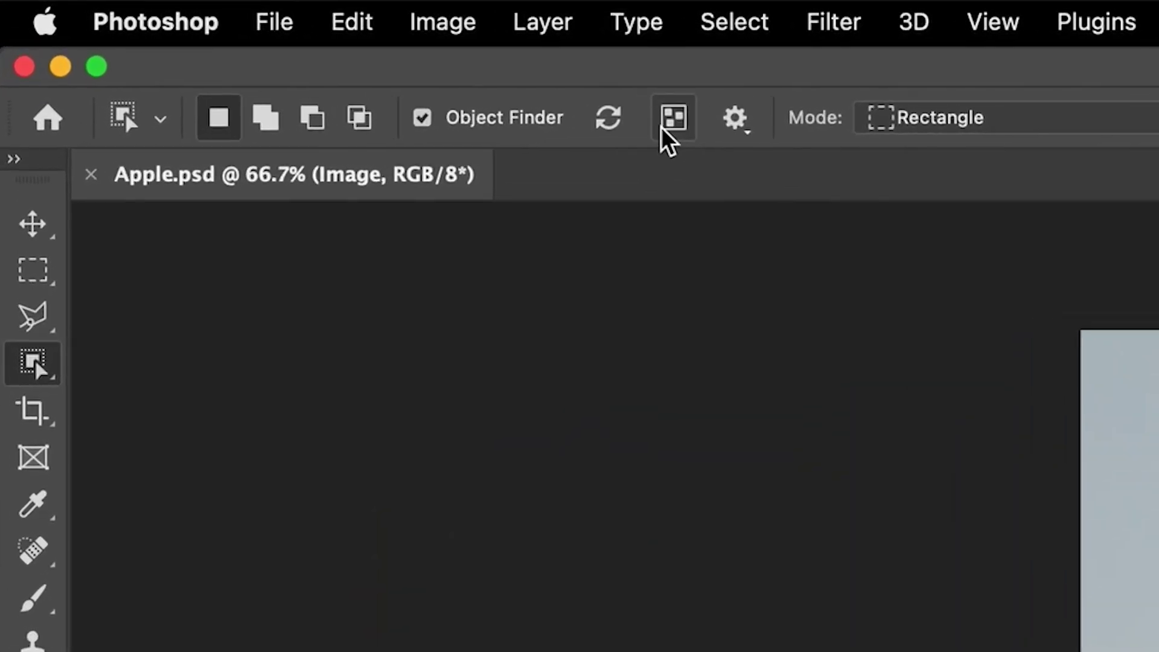
- Show all detected objects and set the overlay color to Magenta
left_click(170, 48)
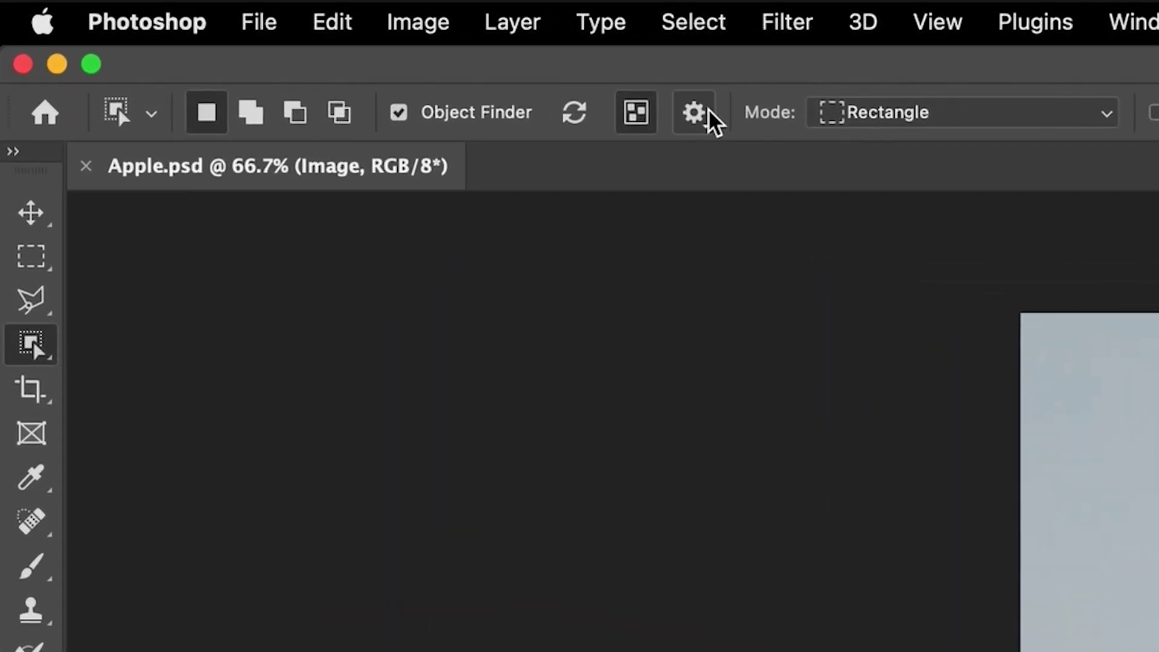
left_click(187, 47)
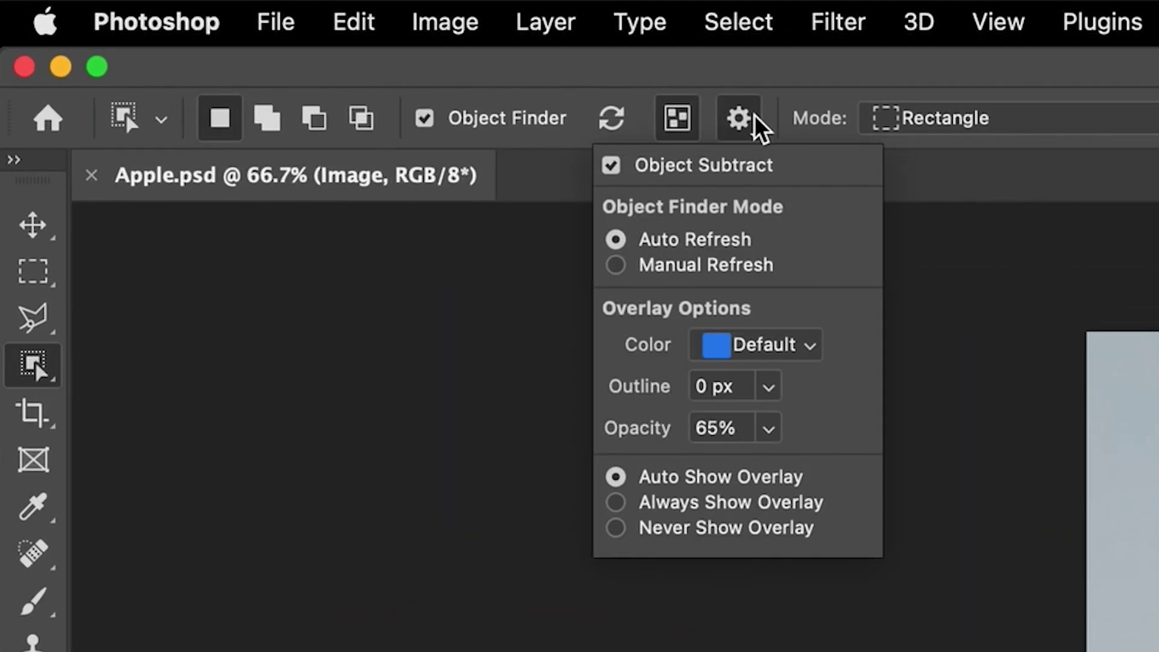
left_click(767, 365)
left_click(803, 531)
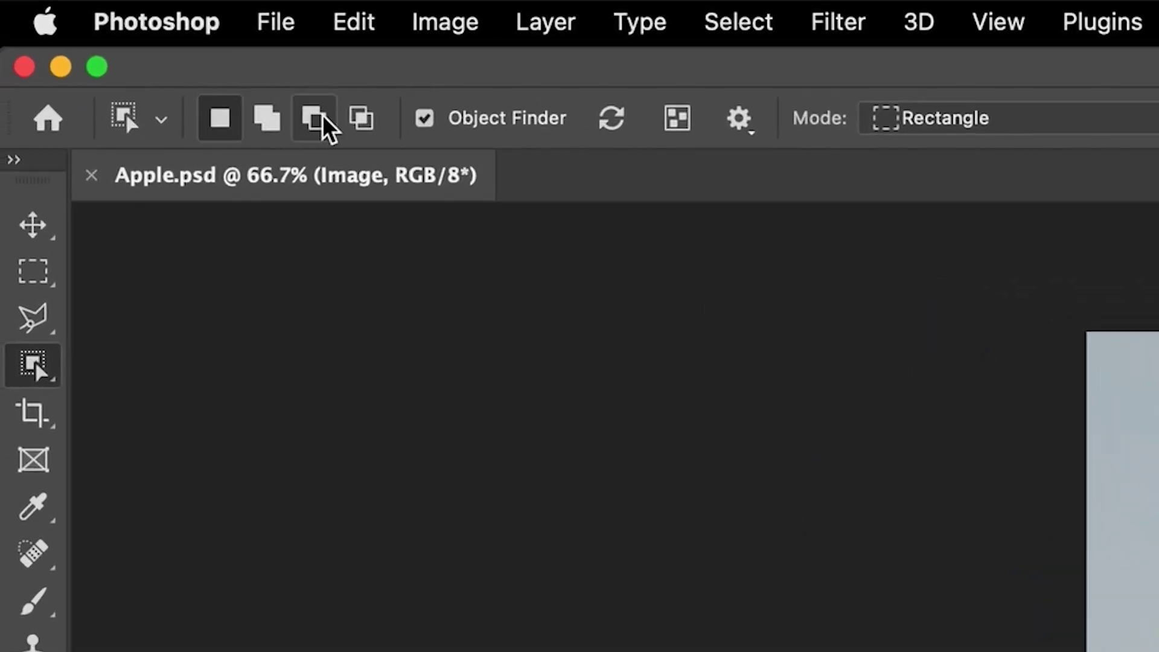
- Try Subtract and Add selection modes, then return to New selection
left_click(323, 117)
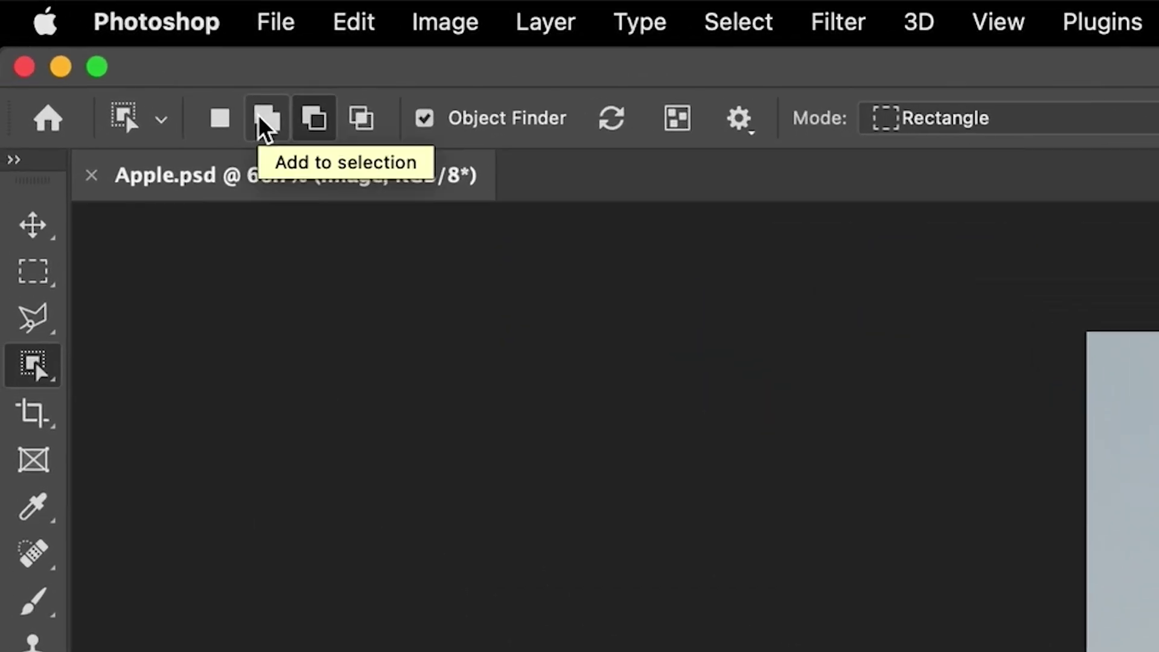
left_click(260, 121)
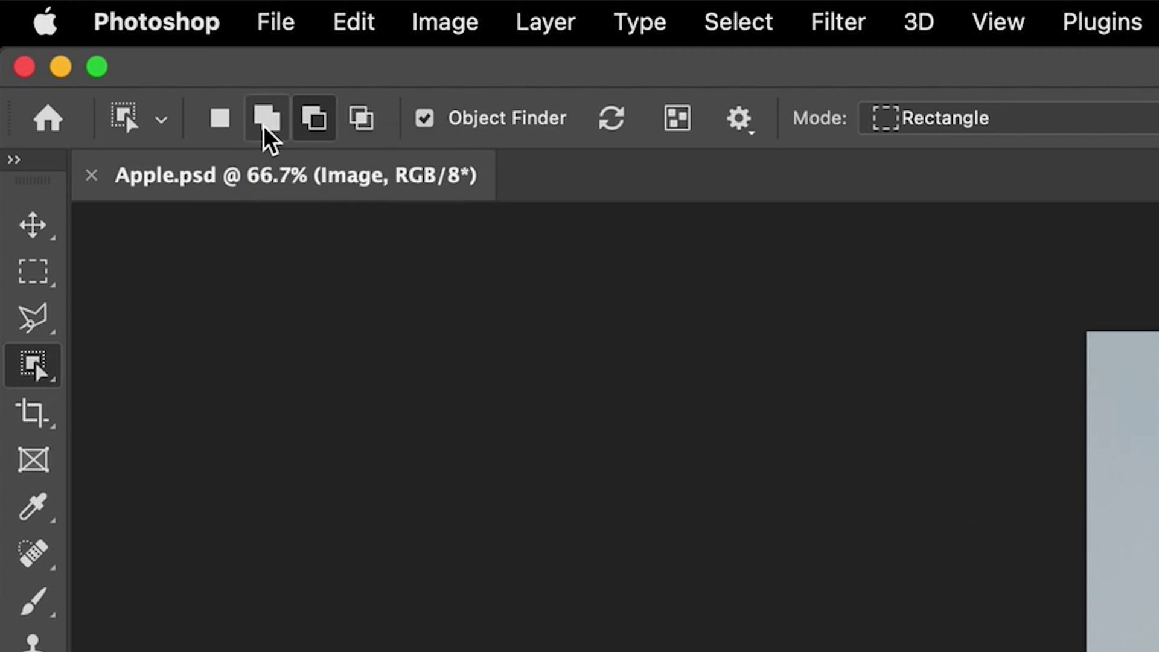
left_click(221, 120)
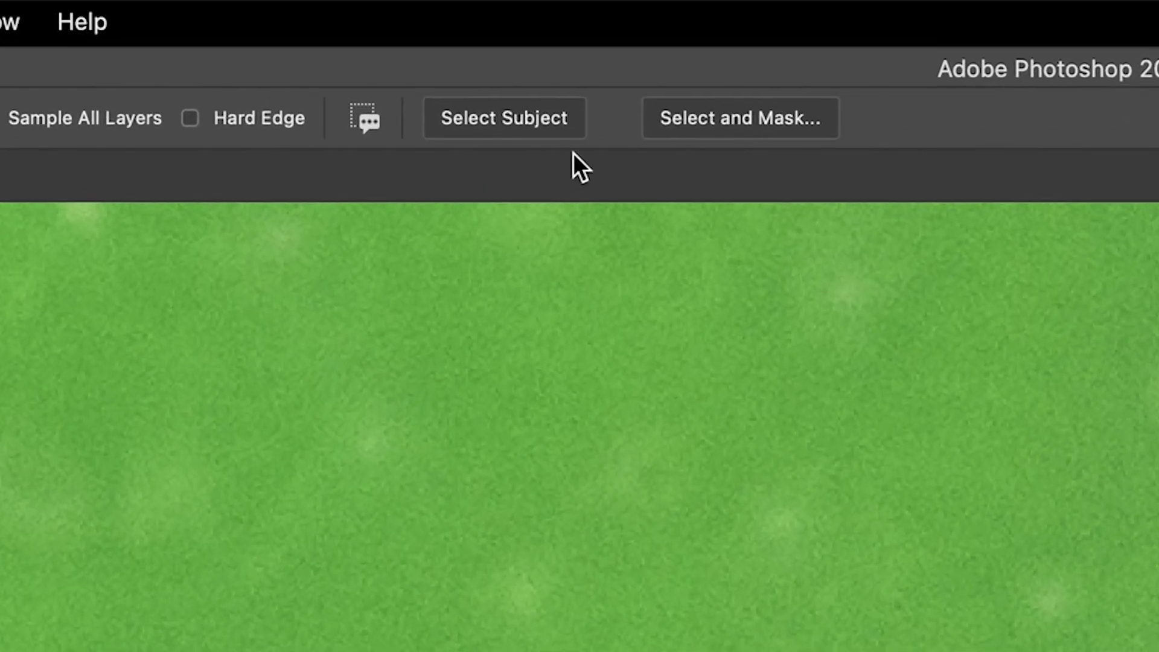
- Toggle the colored overlay on the selected apple and fit the image in the window
key("super+i")
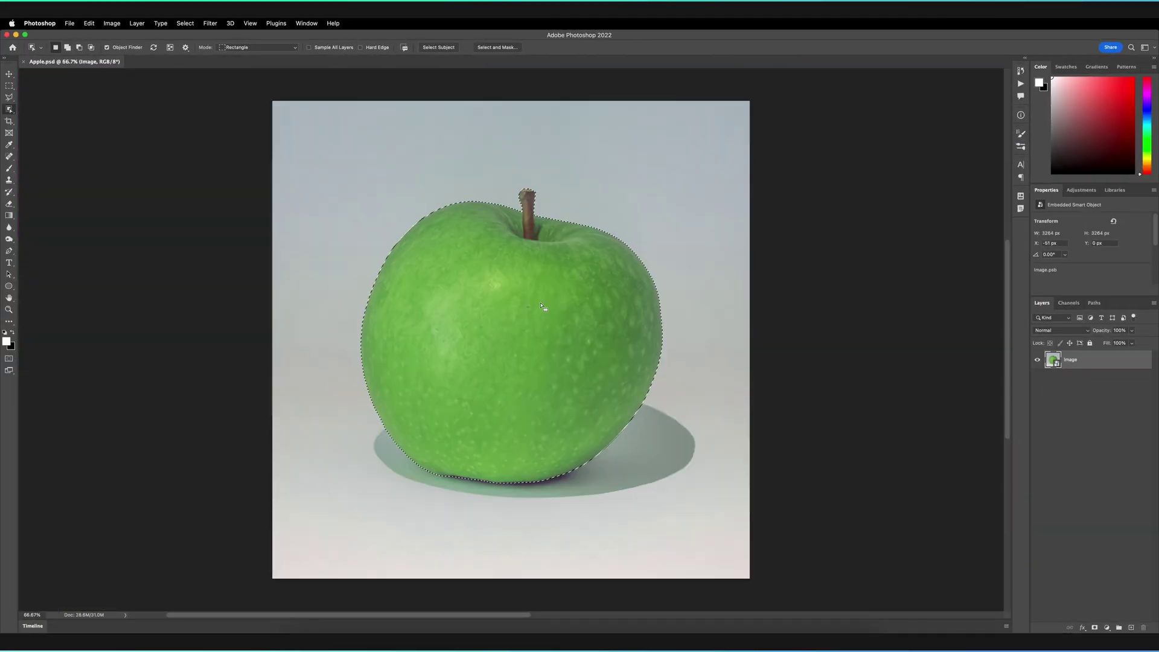
key("super+i")
key("super+i")
key("super+i")
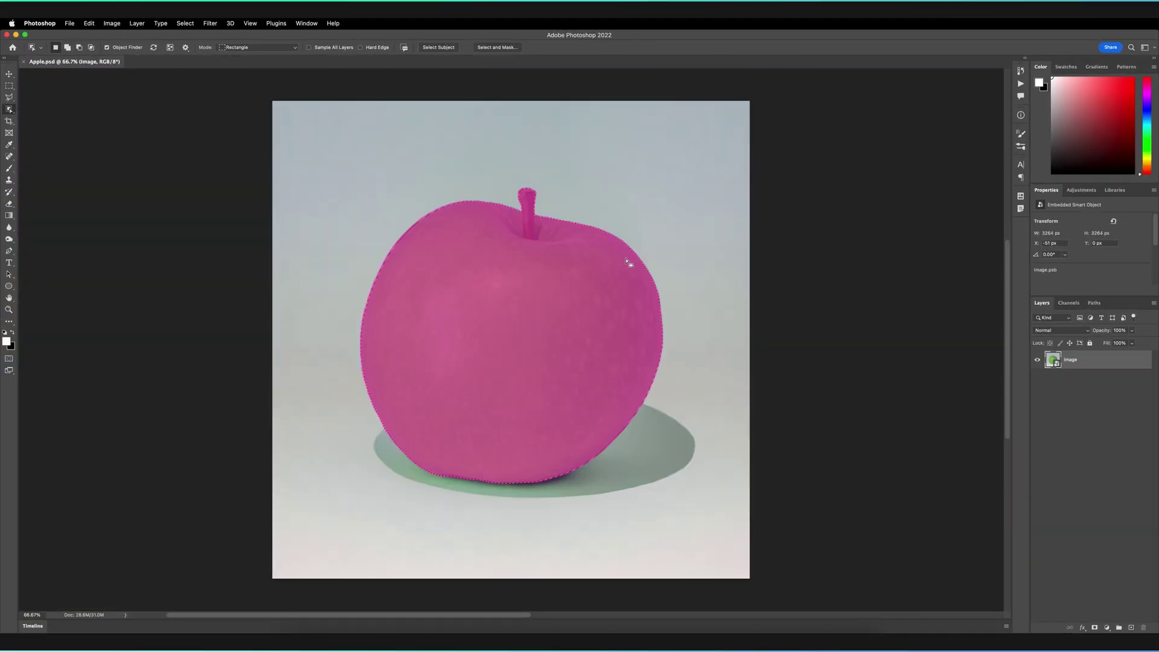
key("super+i")
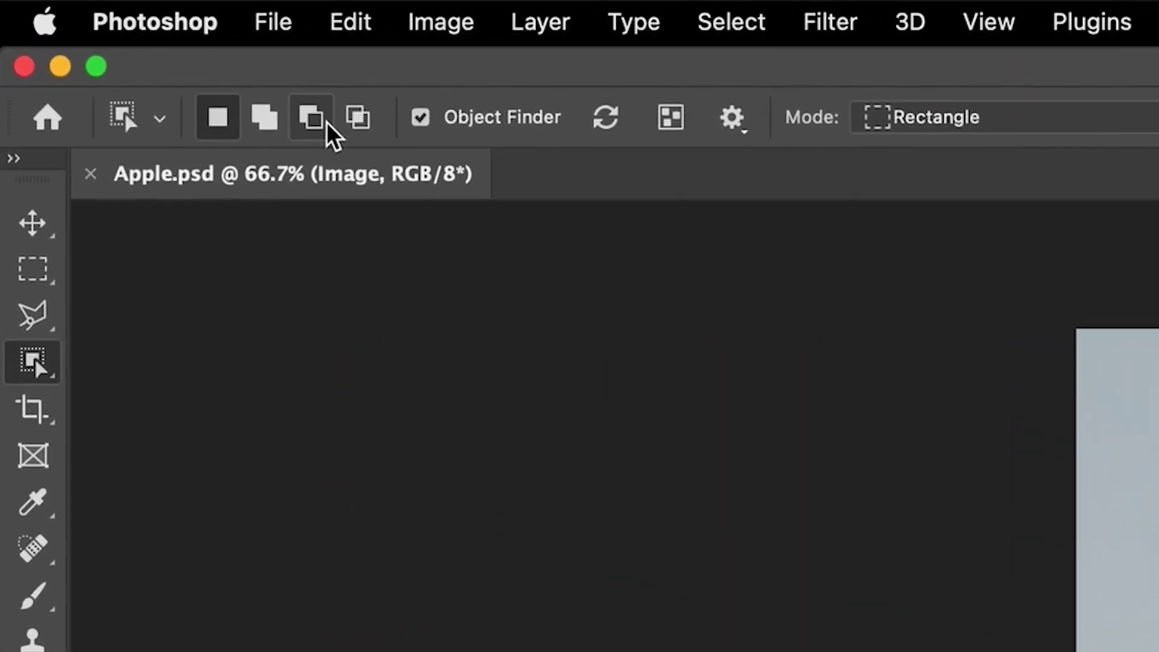
- Subtract the stem from the apple selection with a box and a polygonal outline around it
left_click(331, 127)
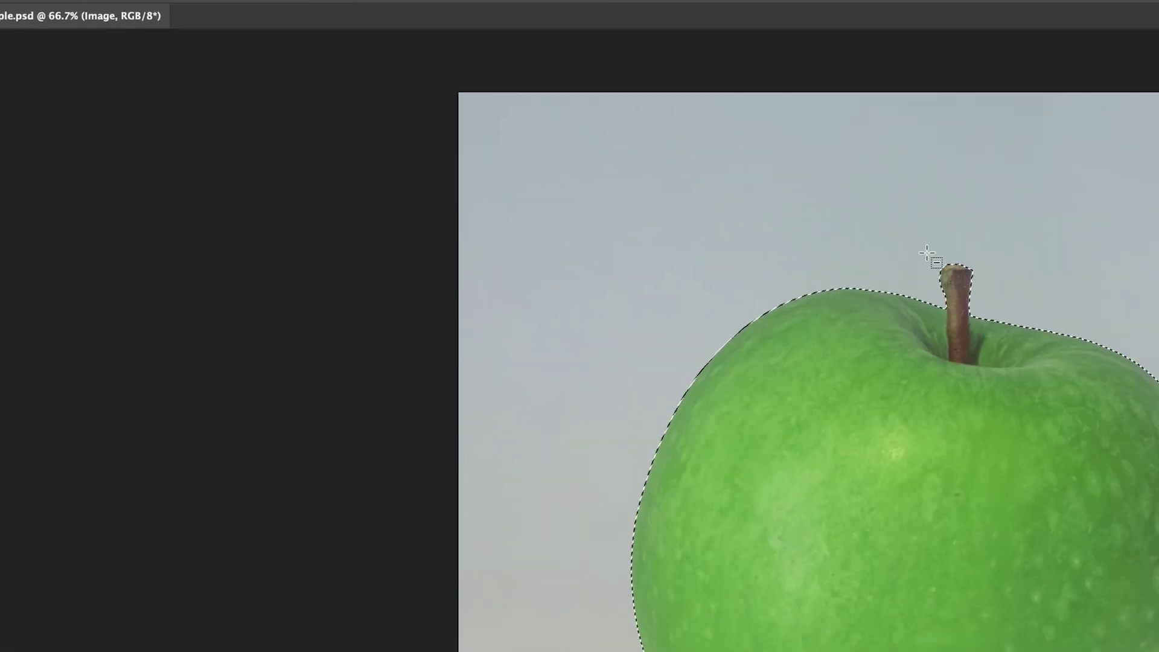
left_click_drag(570, 123, 601, 200)
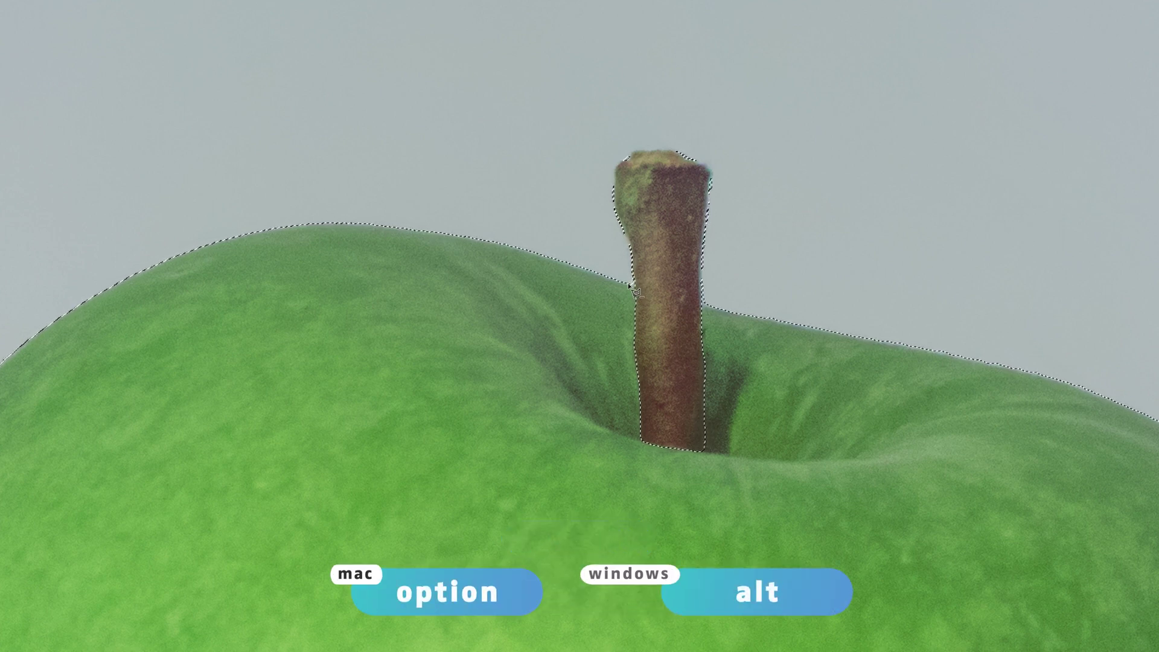
left_click(631, 285, "alt")
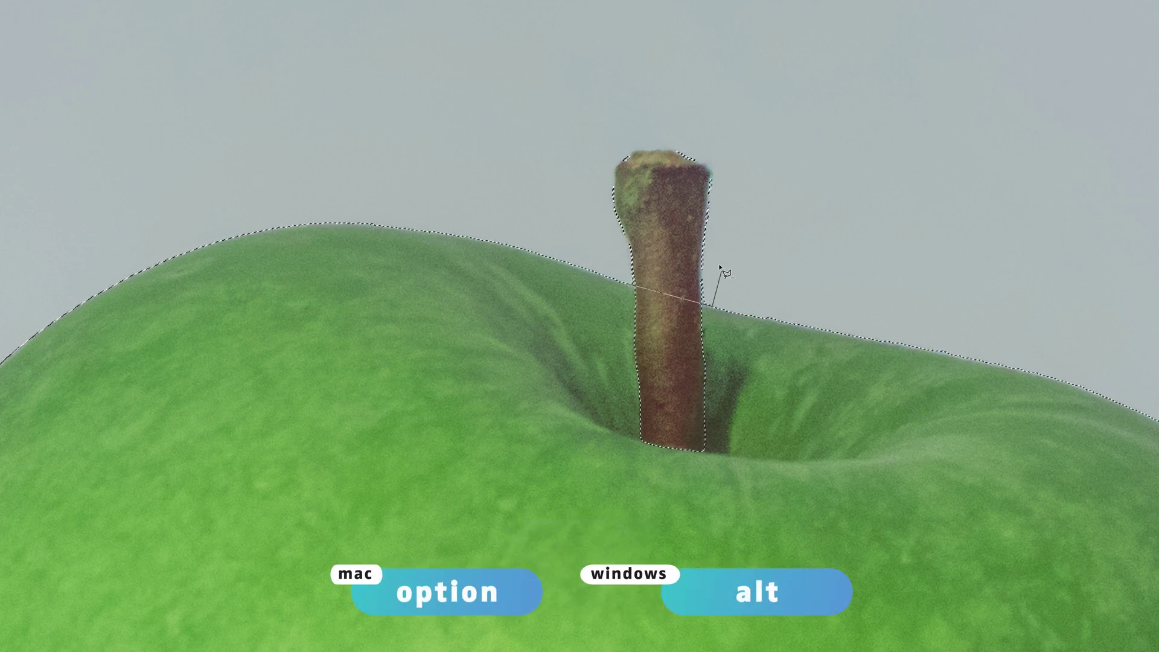
left_click(735, 151, "alt")
left_click(616, 119, "alt")
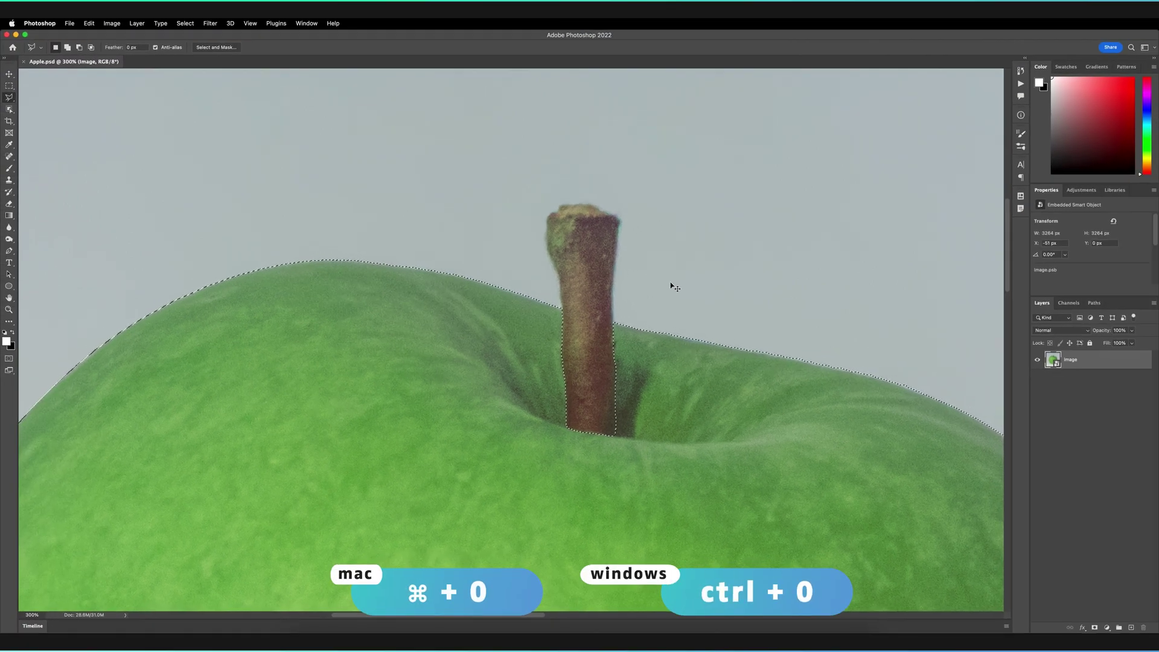
key("super+0")
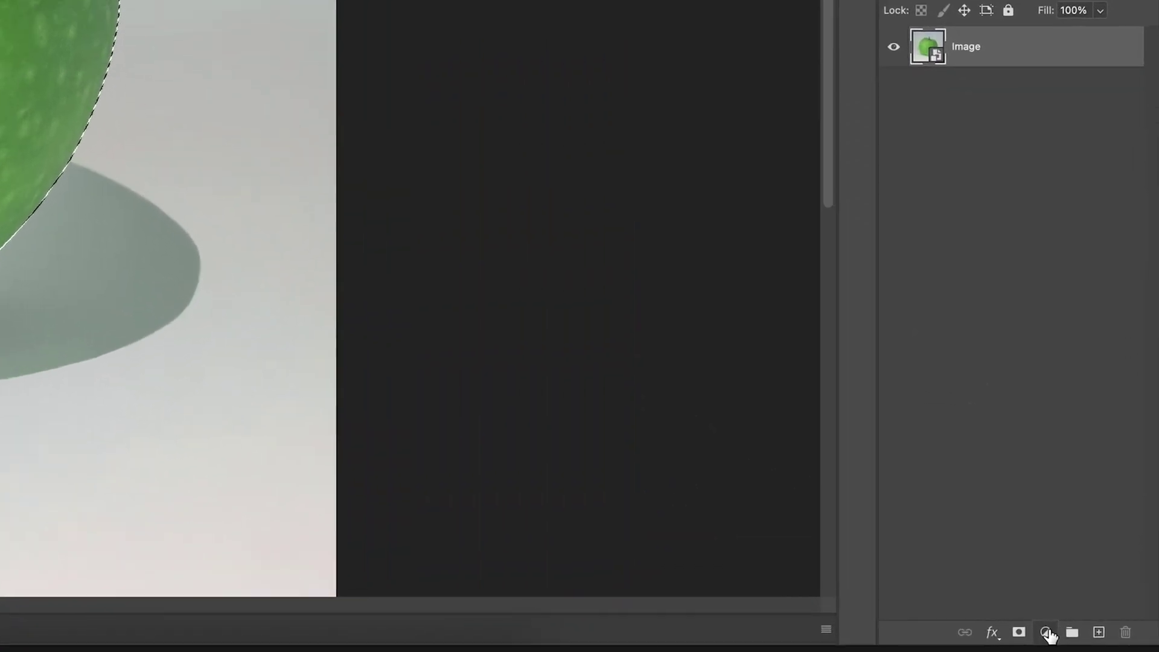
- Add a Hue/Saturation adjustment layer masked to the apple and set Hue to +103
left_click(1086, 629)
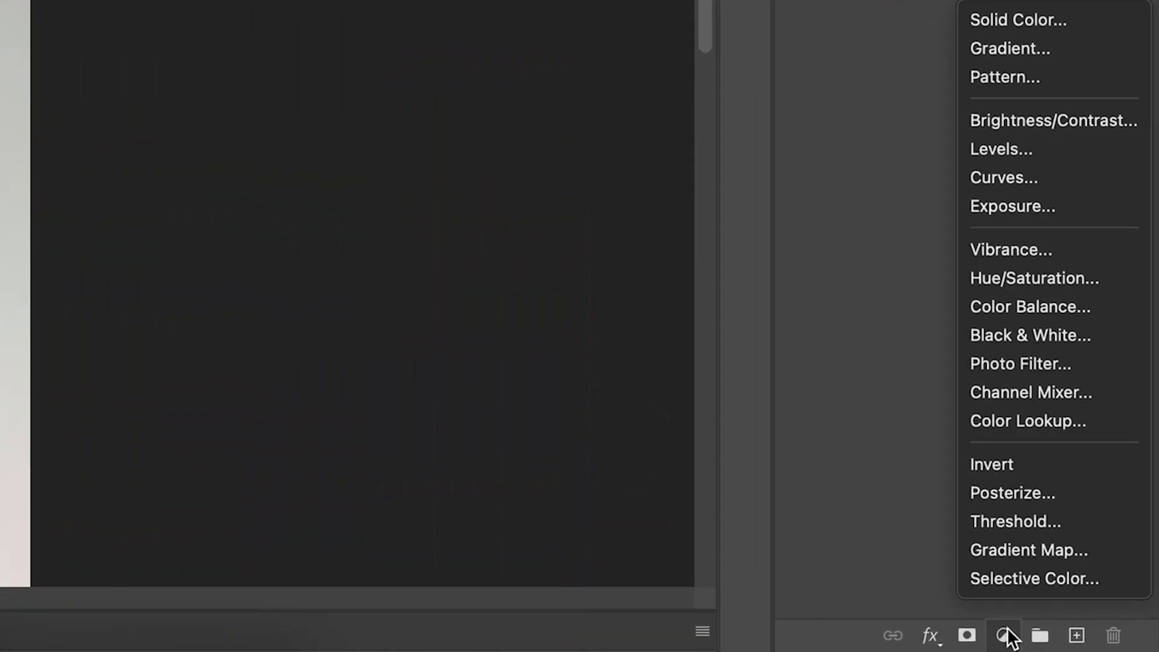
left_click(1016, 278)
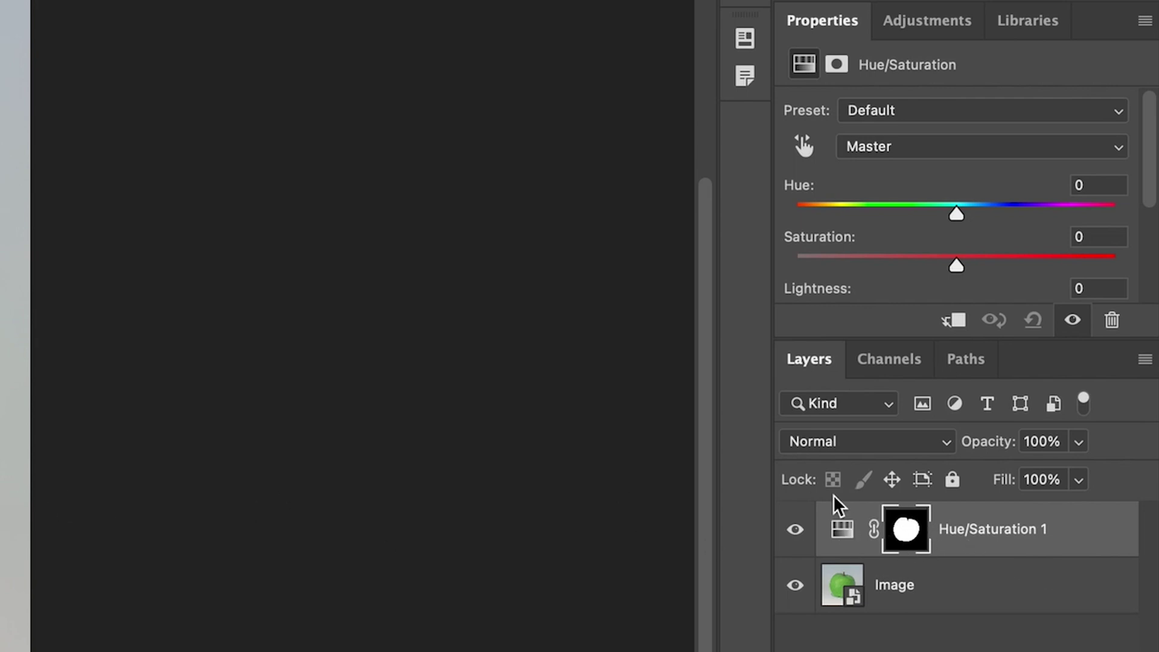
left_click(959, 213)
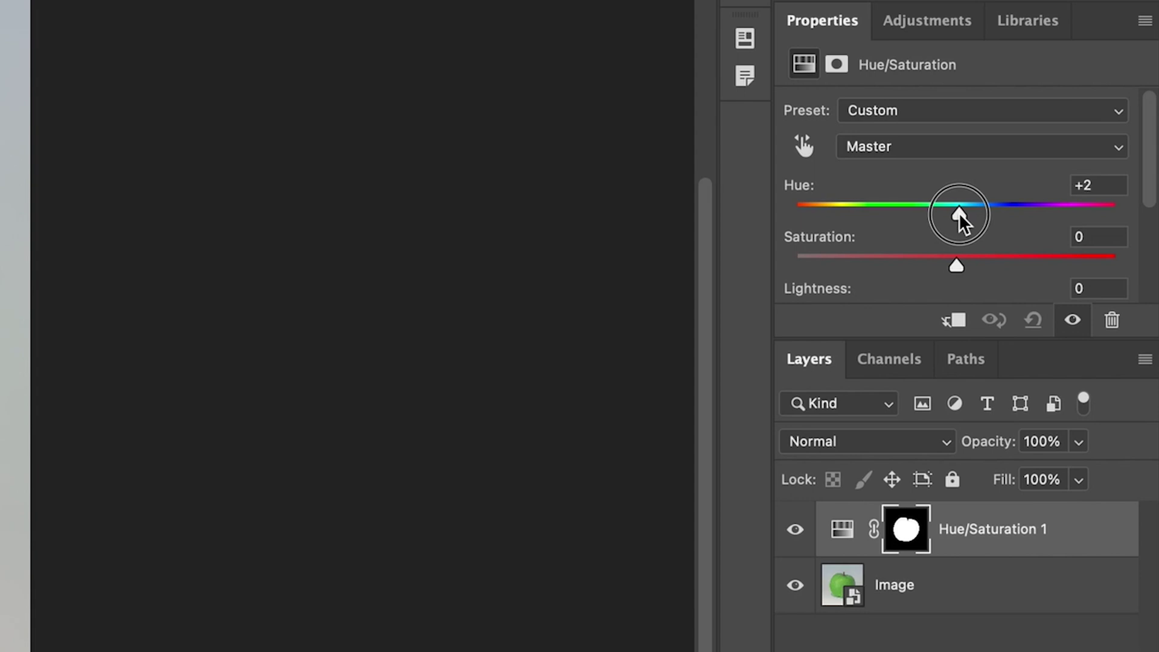
left_click_drag(959, 213, 866, 225)
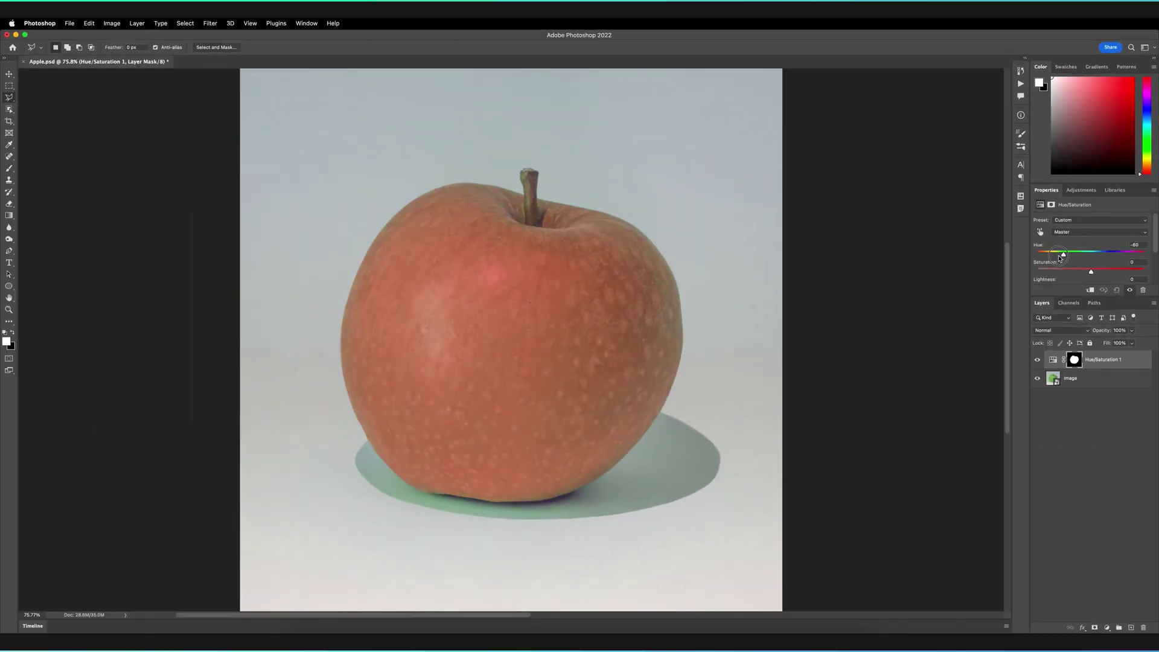
left_click_drag(1061, 257, 1130, 262)
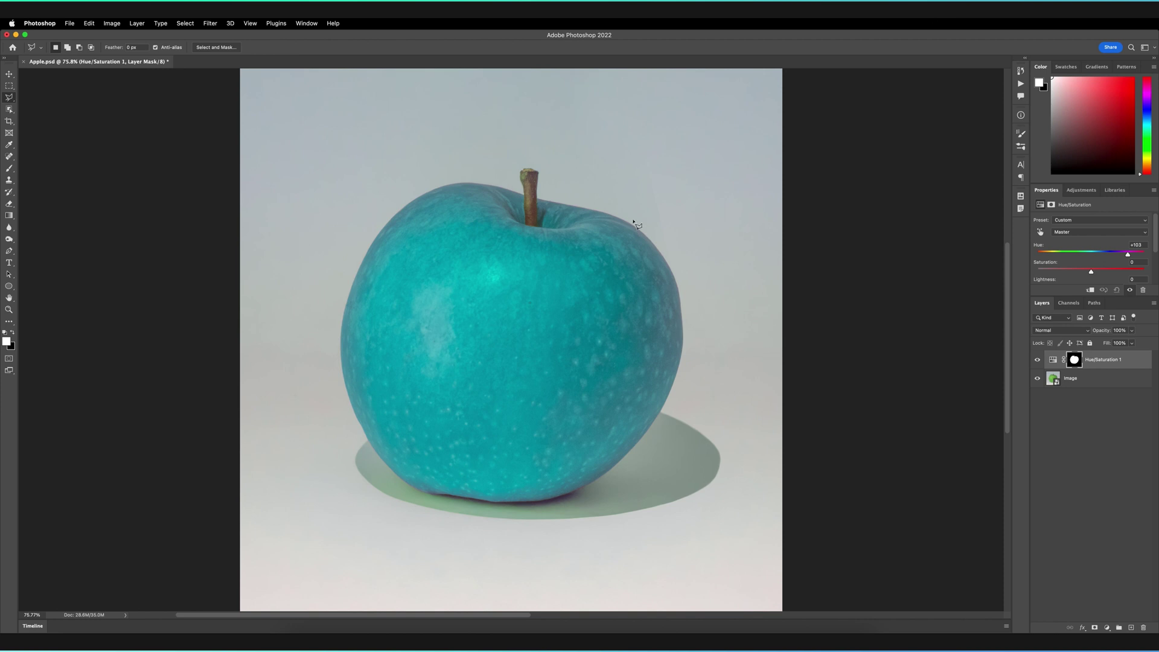
key("super+minus")
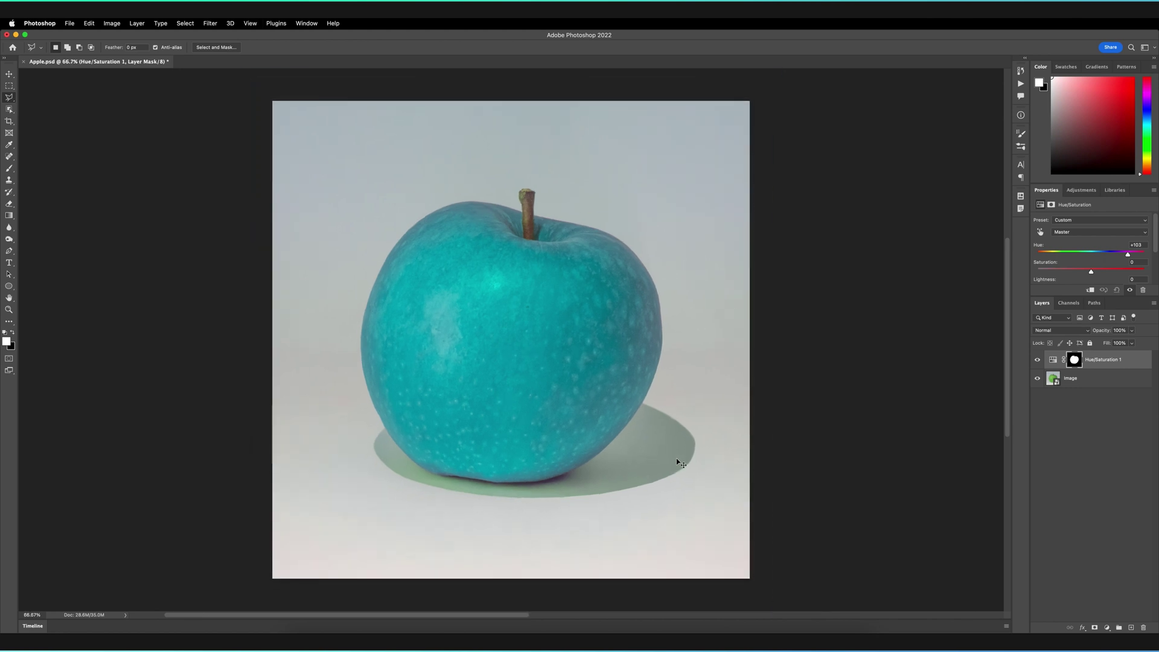